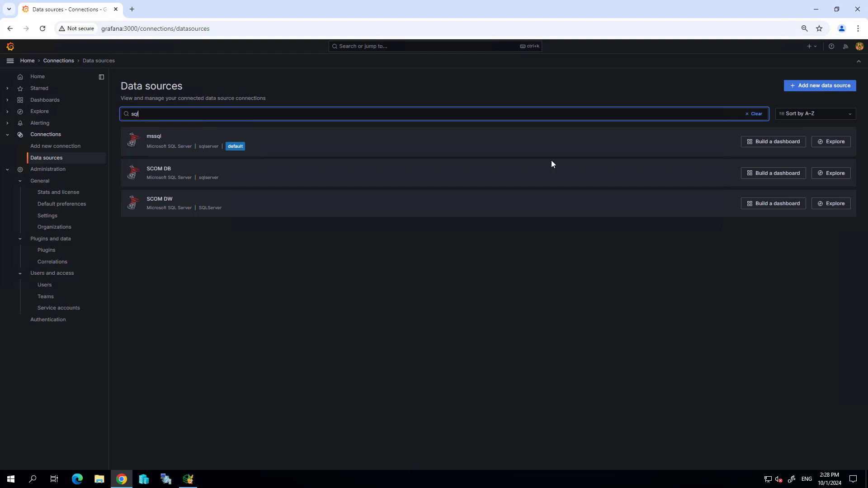
# Upload the Silect Grafana Dashboards for SCOM JSON file through Dashboards > New > Import.
pyautogui.click(195, 178)
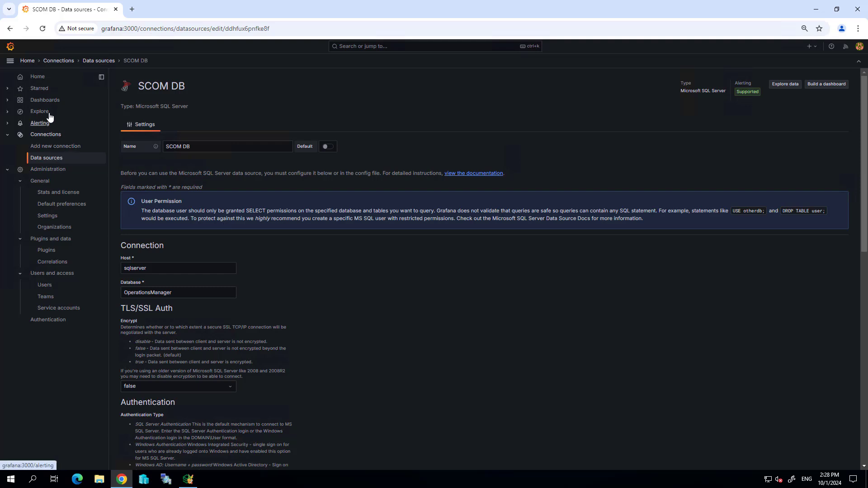
pyautogui.click(43, 101)
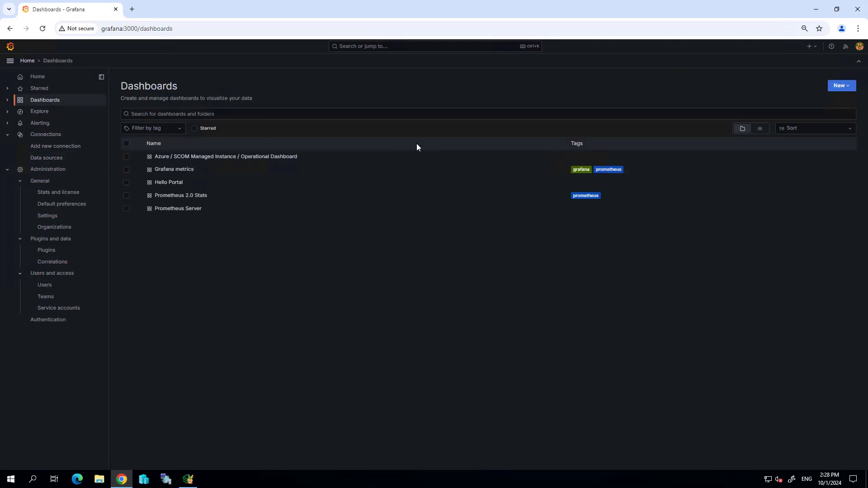
pyautogui.click(832, 88)
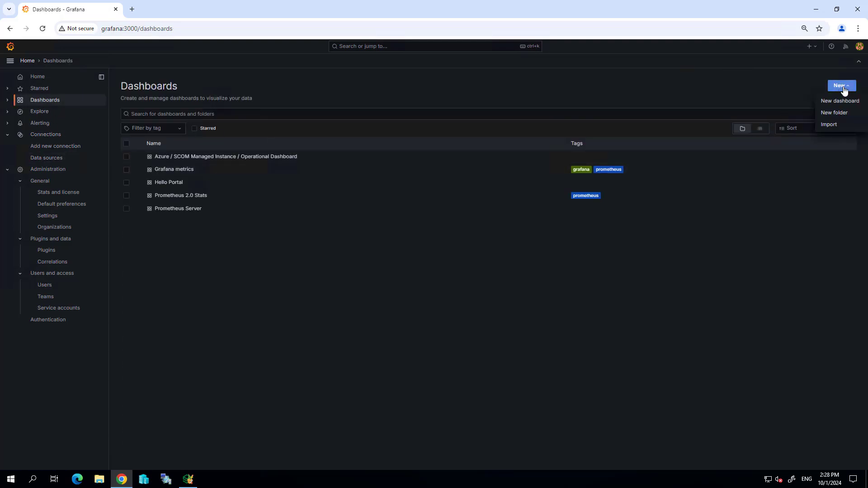
pyautogui.click(837, 121)
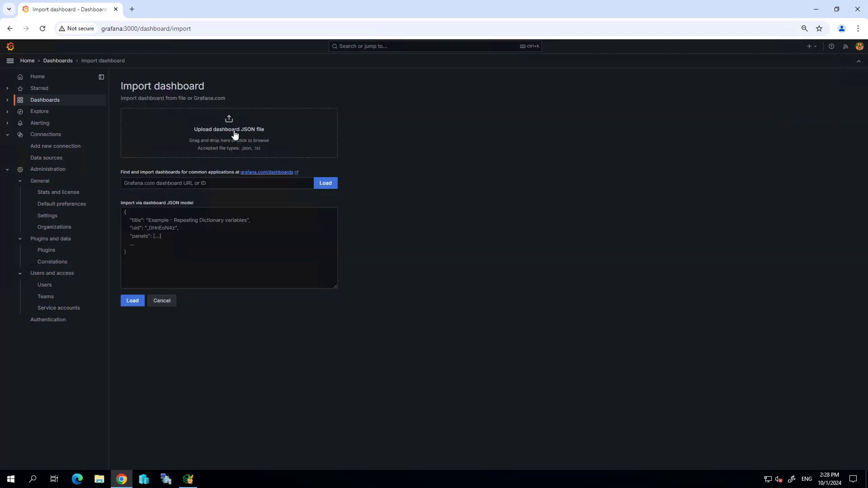
pyautogui.click(234, 133)
pyautogui.doubleClick(232, 66)
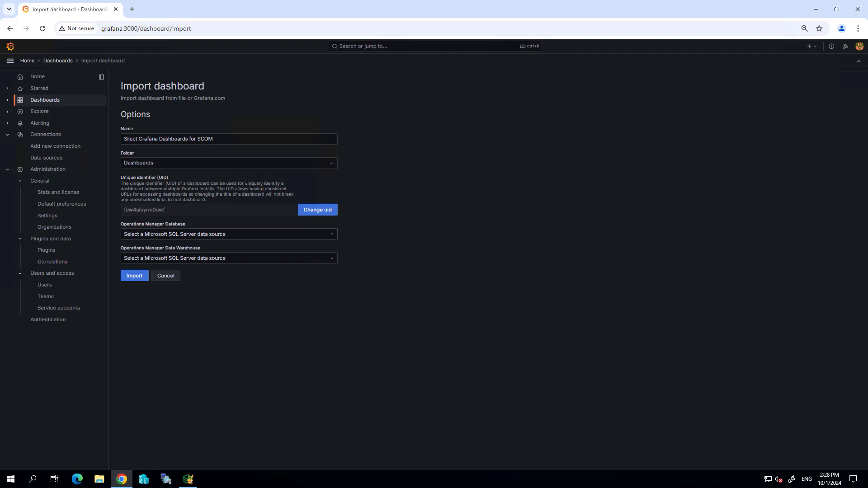
# Choose SCOM DB as the Operations Manager Database data source.
pyautogui.click(330, 235)
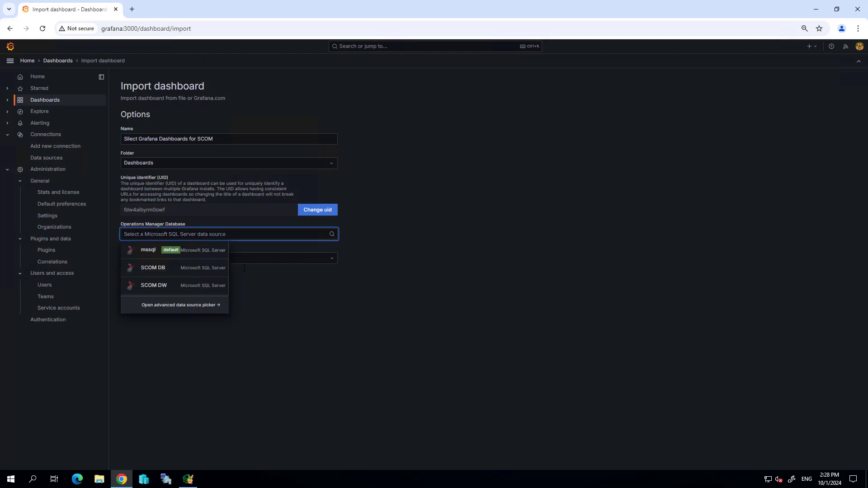
pyautogui.click(200, 268)
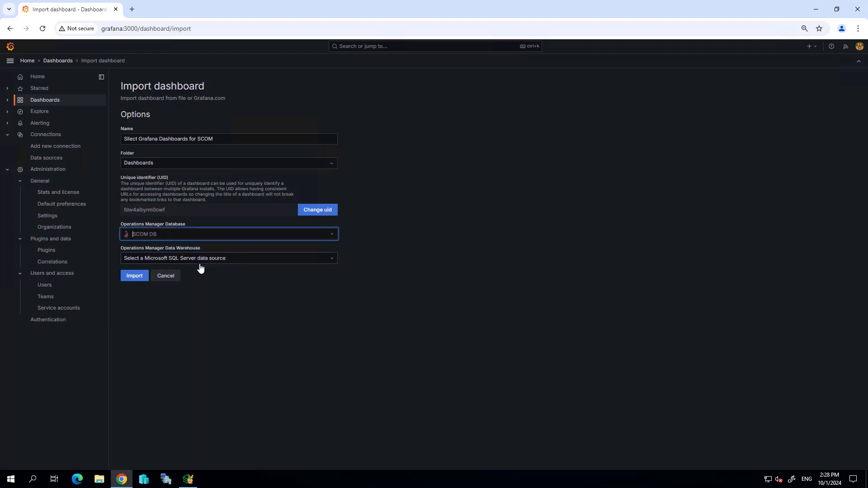
pyautogui.click(335, 259)
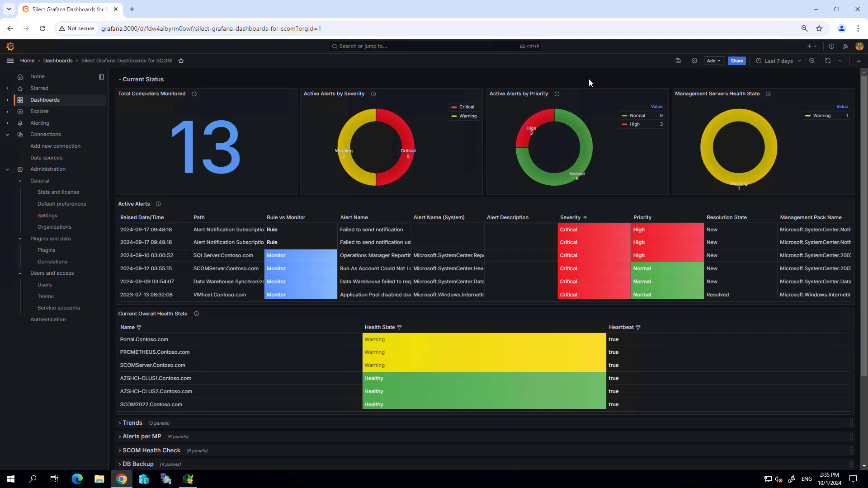
# Open the imported dashboard's time range picker, currently now-7d to now.
pyautogui.click(799, 61)
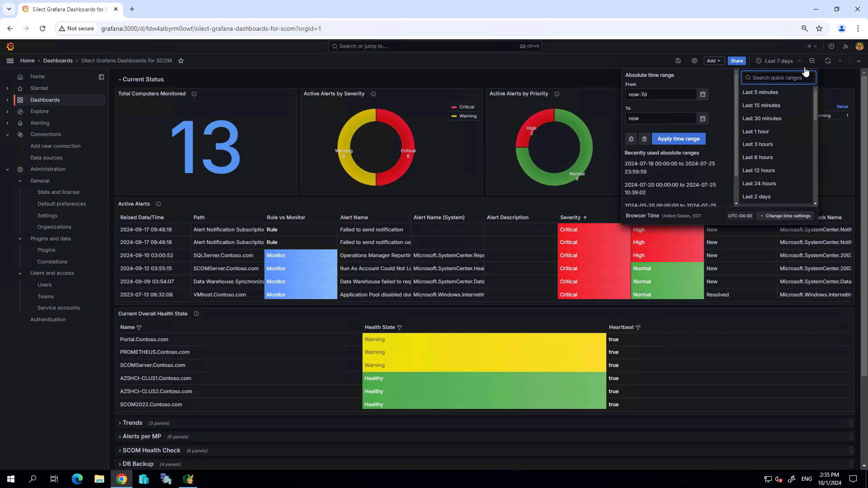
pyautogui.click(655, 46)
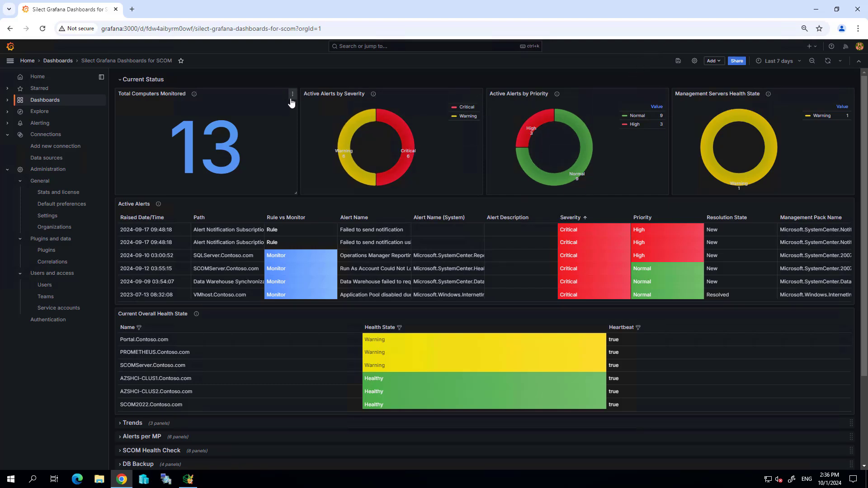
pyautogui.click(292, 94)
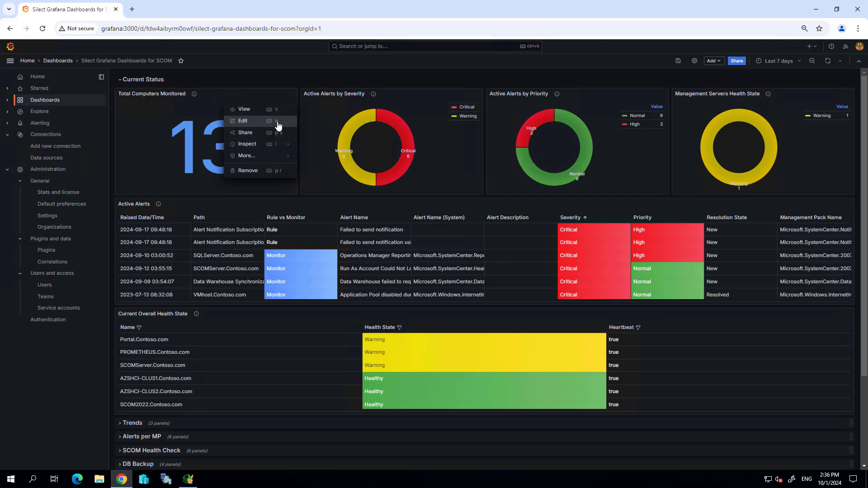
pyautogui.click(278, 186)
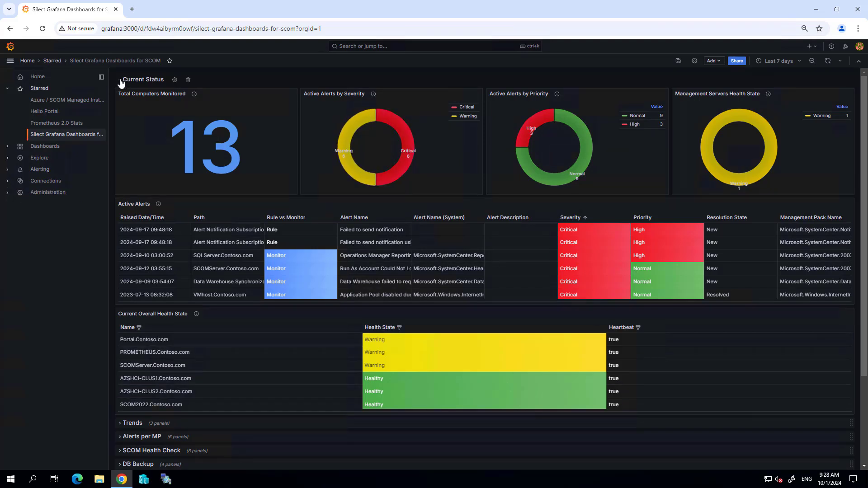
# Collapse Current Status and expand Trends to show active alert counts and daily alert charts.
pyautogui.click(120, 81)
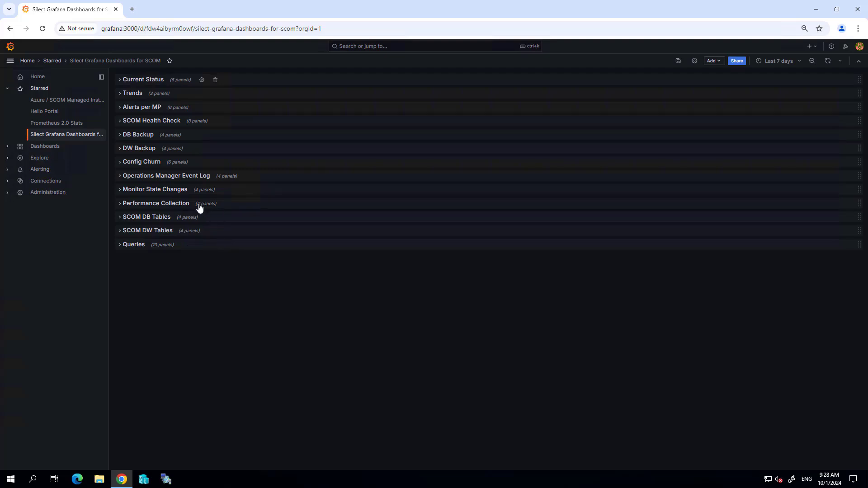
pyautogui.click(124, 95)
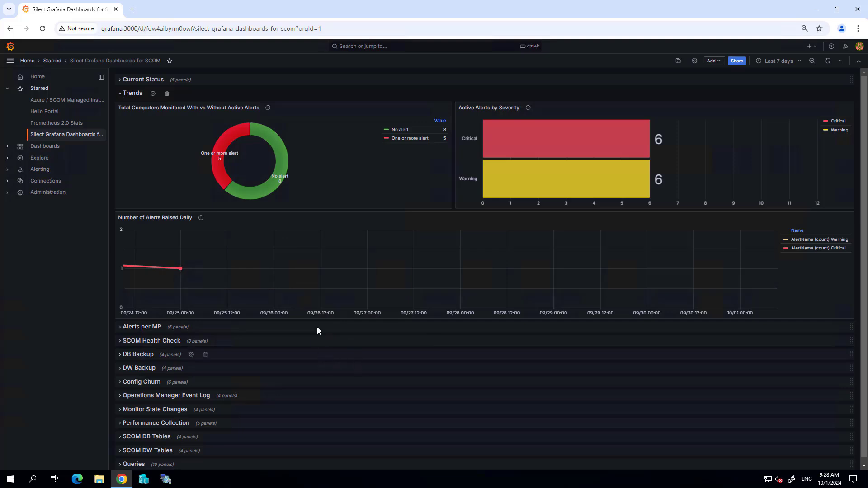
pyautogui.moveTo(297, 234)
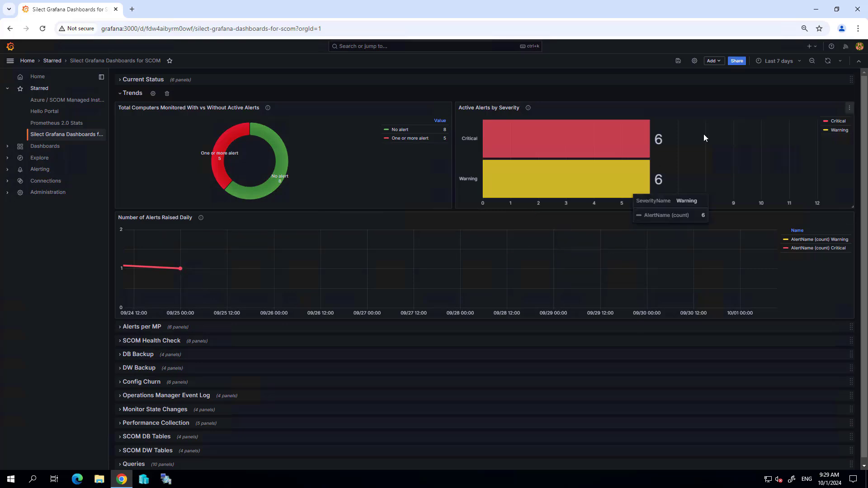
# Set the dashboard time range to Last 30 days and collapse the Trends section.
pyautogui.click(800, 66)
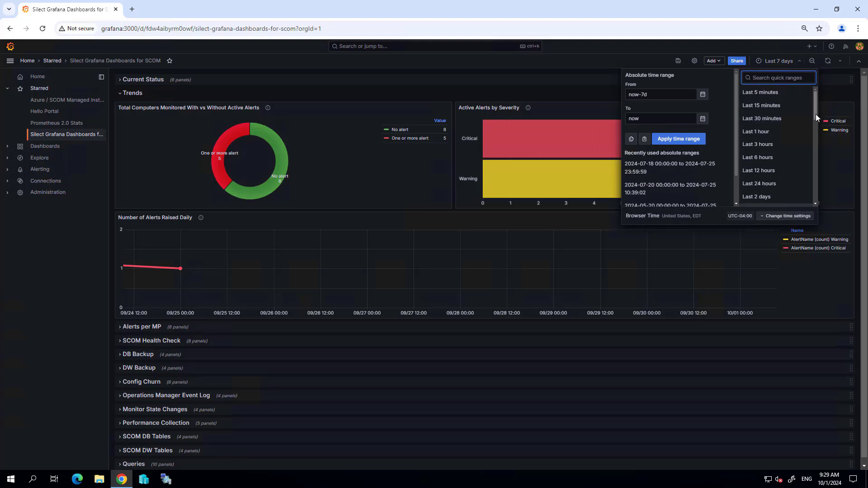
pyautogui.moveTo(815, 114); pyautogui.dragTo(811, 137)
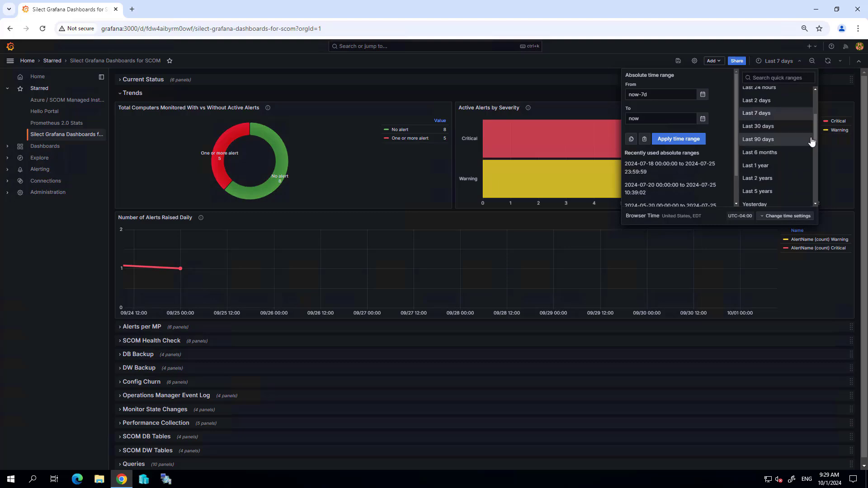
pyautogui.click(790, 131)
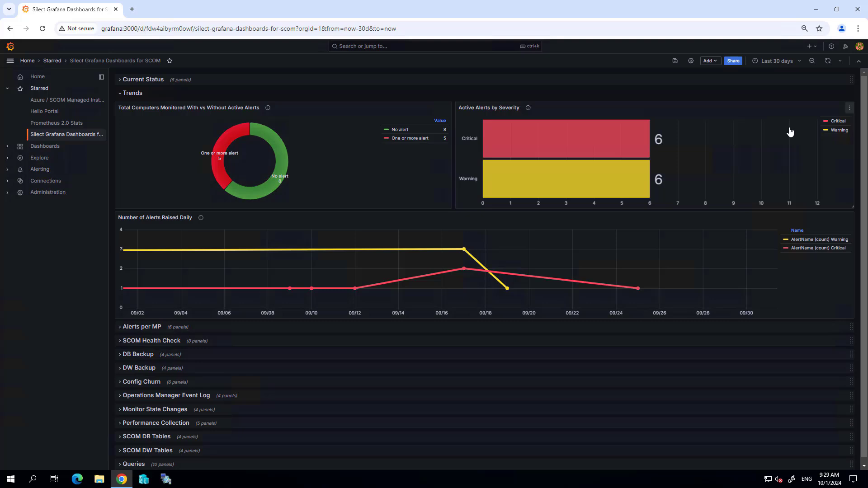
pyautogui.click(120, 95)
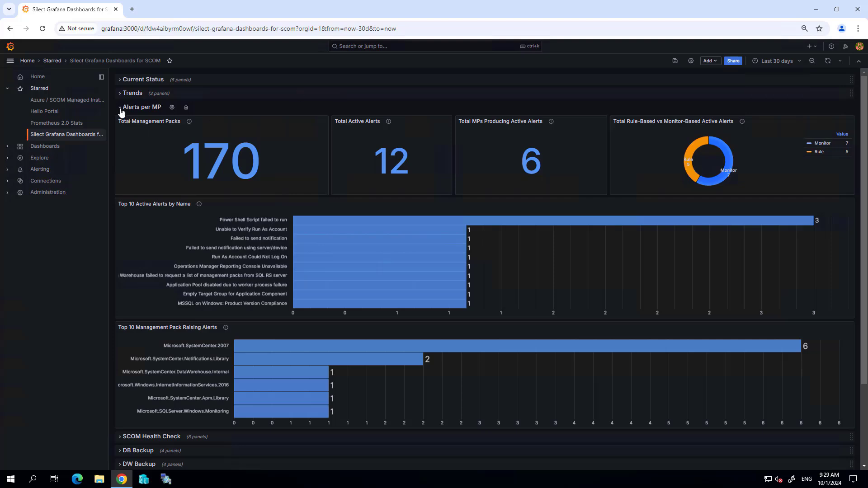
pyautogui.scroll(-2, 164, 345)
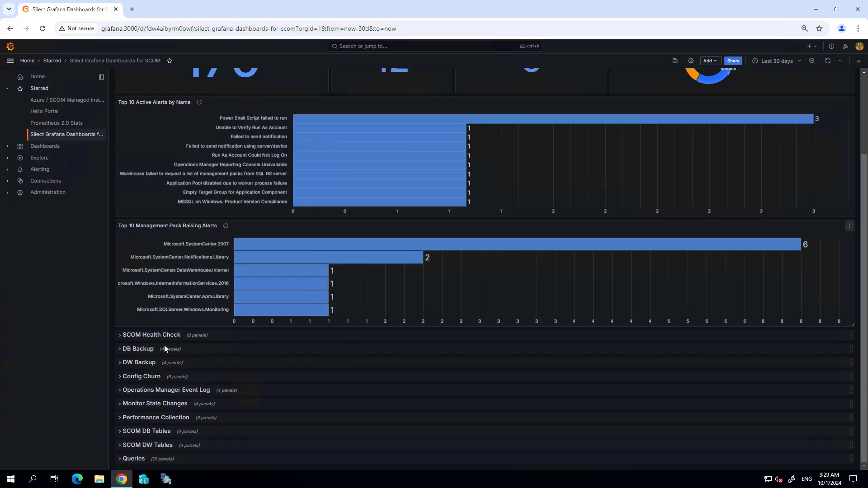
pyautogui.click(123, 335)
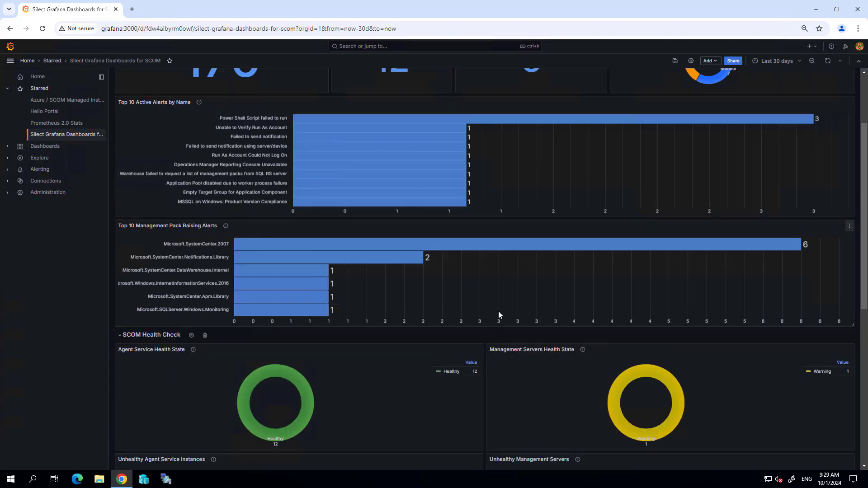
pyautogui.scroll(-3, 498, 311)
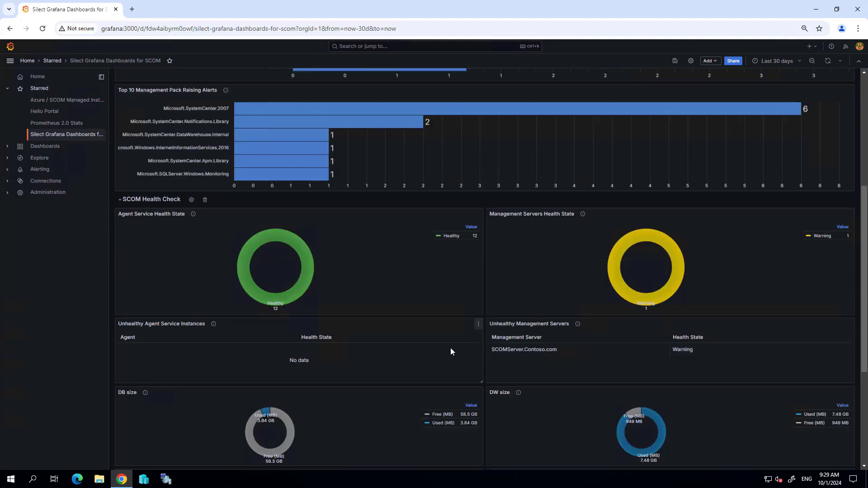
pyautogui.scroll(-1, 445, 355)
pyautogui.scroll(-2, 445, 355)
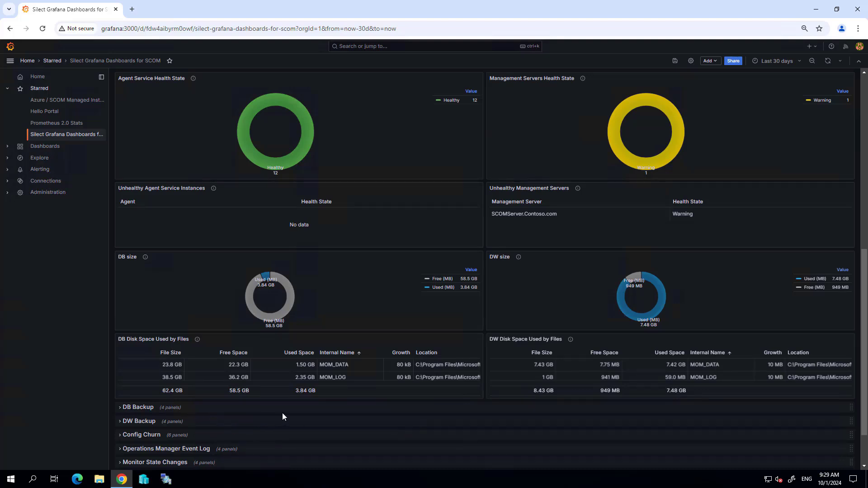
pyautogui.scroll(-1, 373, 395)
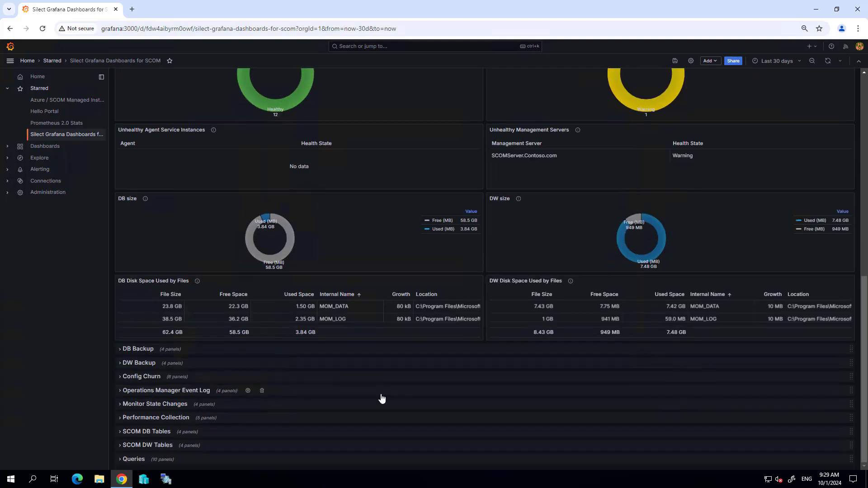
# Expand the Config Churn section and scroll through its panels.
pyautogui.click(128, 376)
pyautogui.scroll(-3, 538, 289)
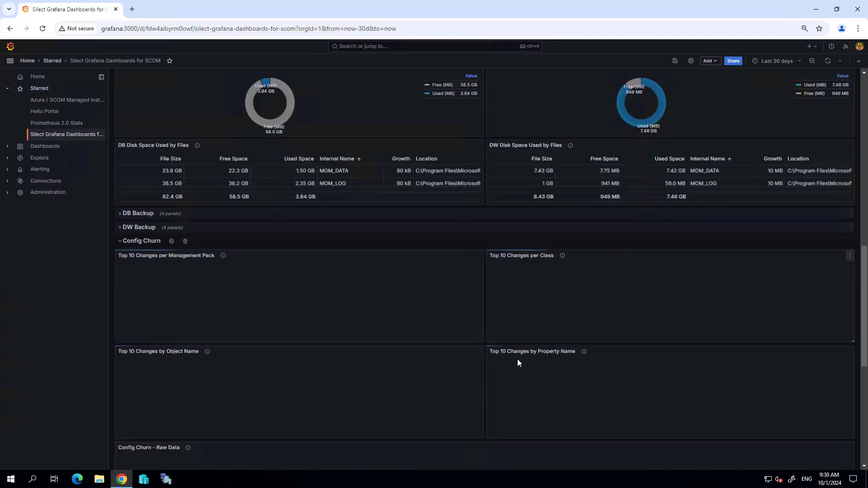
pyautogui.scroll(-1, 506, 371)
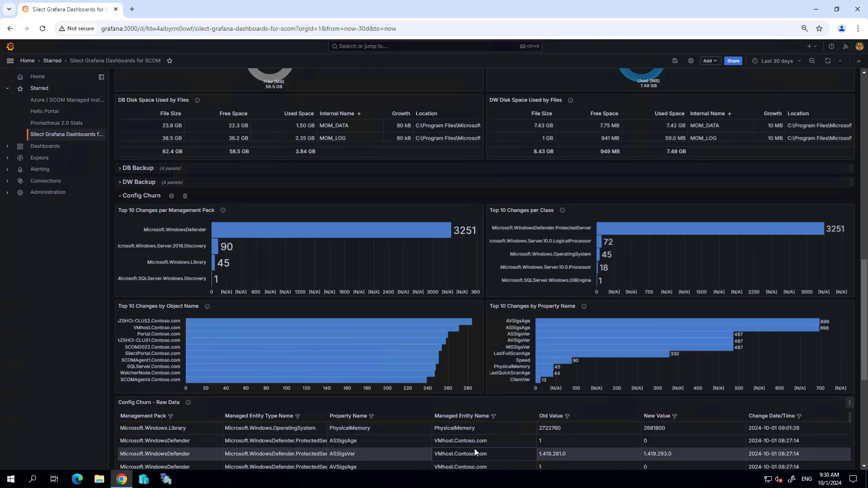
pyautogui.scroll(-3, 526, 440)
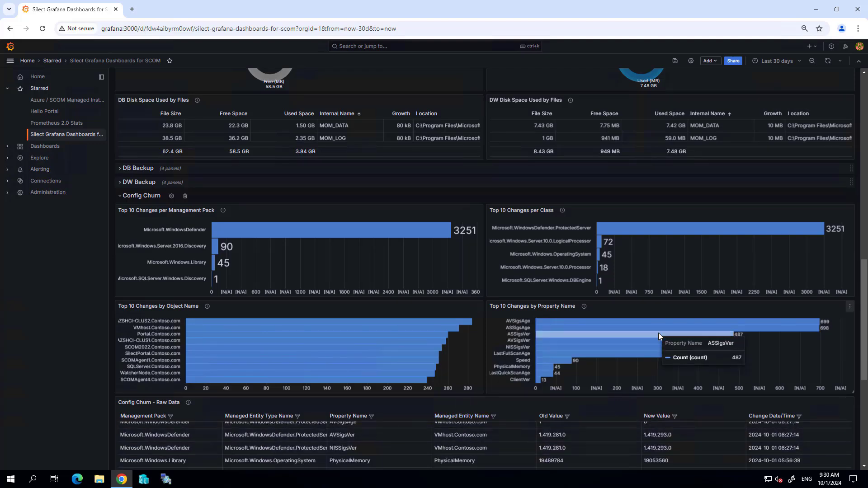
pyautogui.scroll(-4, 659, 332)
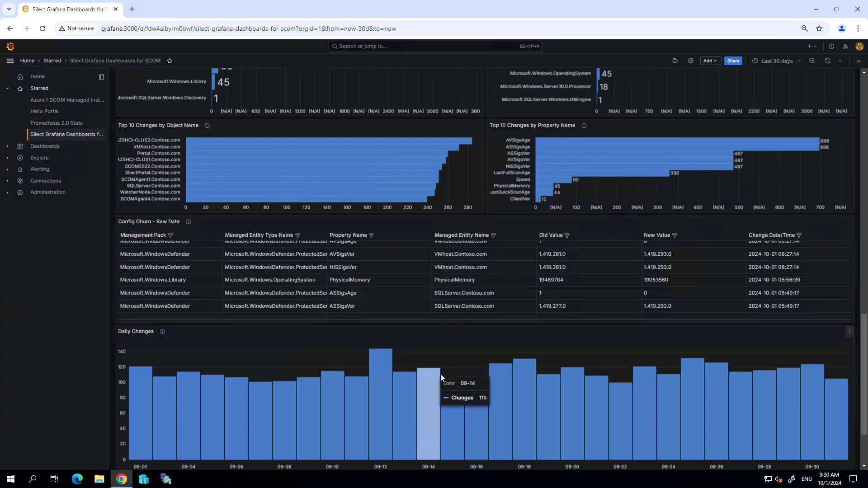
pyautogui.scroll(-2, 468, 349)
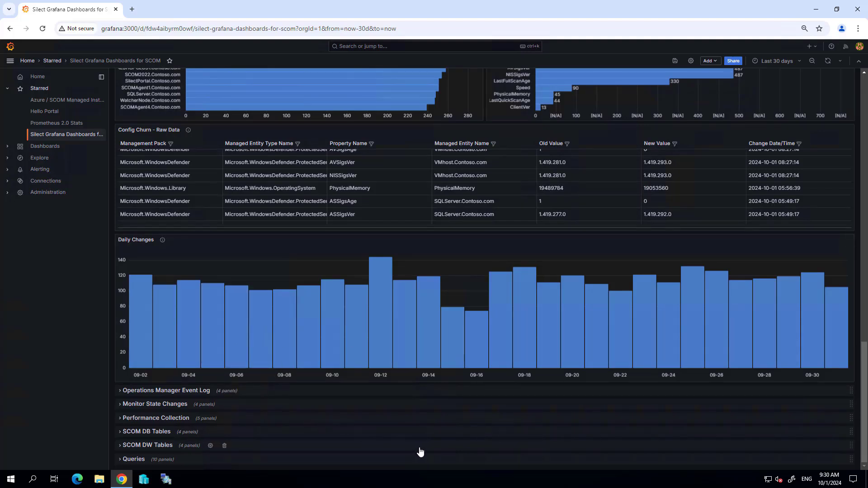
# Expand Operations Manager Event Log to show the raw event table and daily events chart.
pyautogui.click(121, 394)
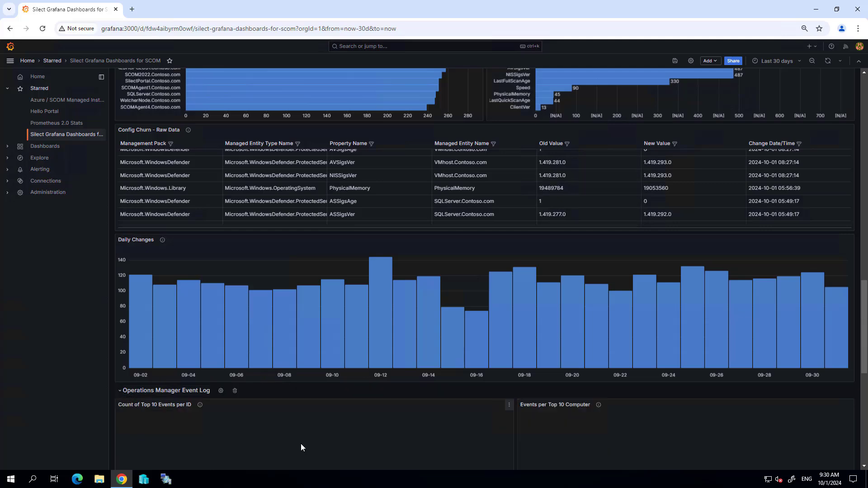
pyautogui.scroll(-3, 447, 334)
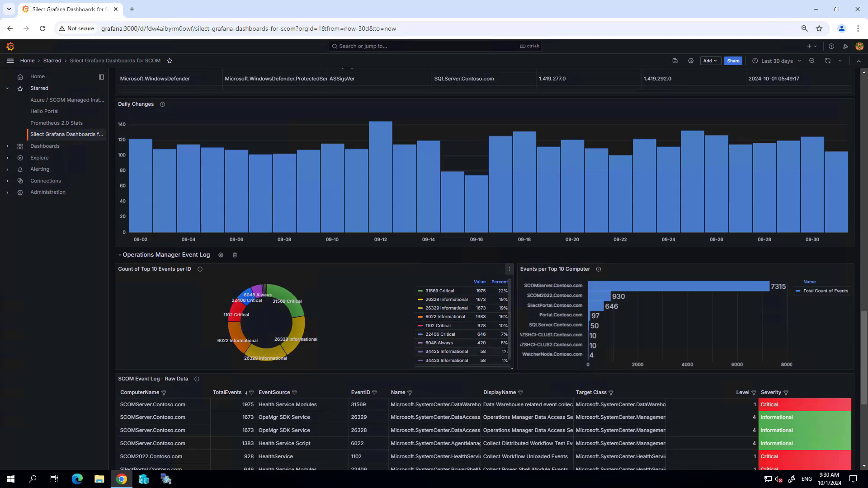
pyautogui.scroll(-3, 595, 412)
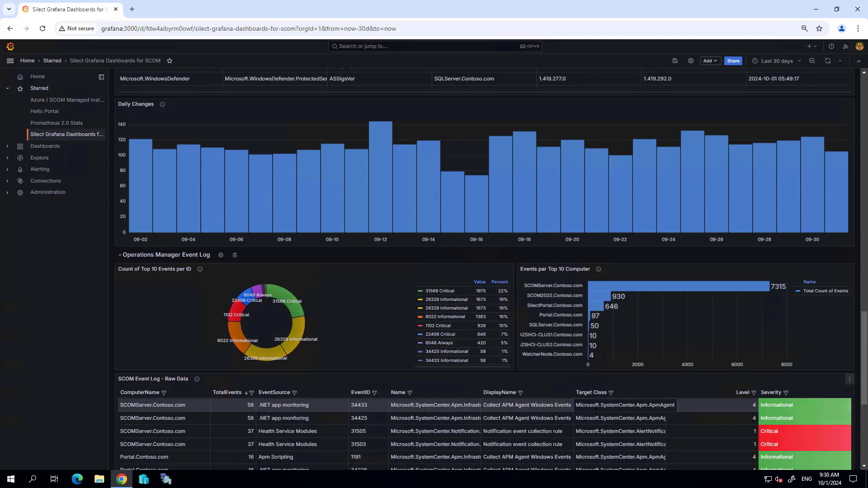
pyautogui.scroll(-3, 335, 284)
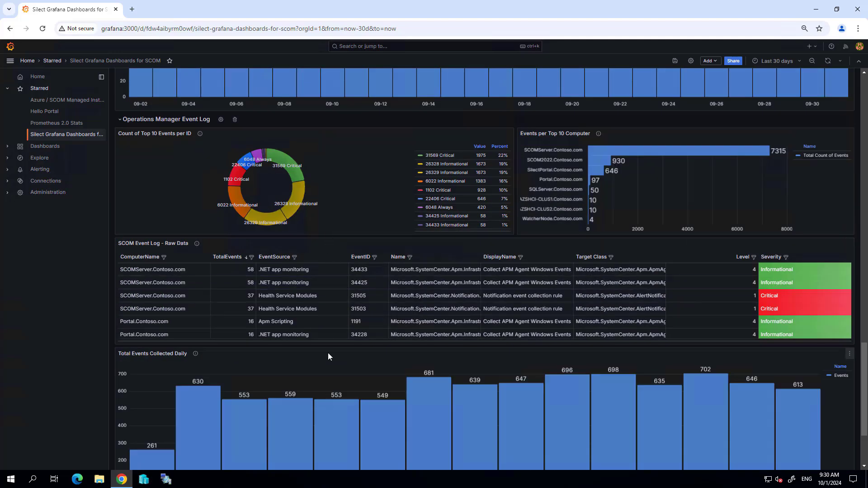
pyautogui.scroll(-3, 387, 427)
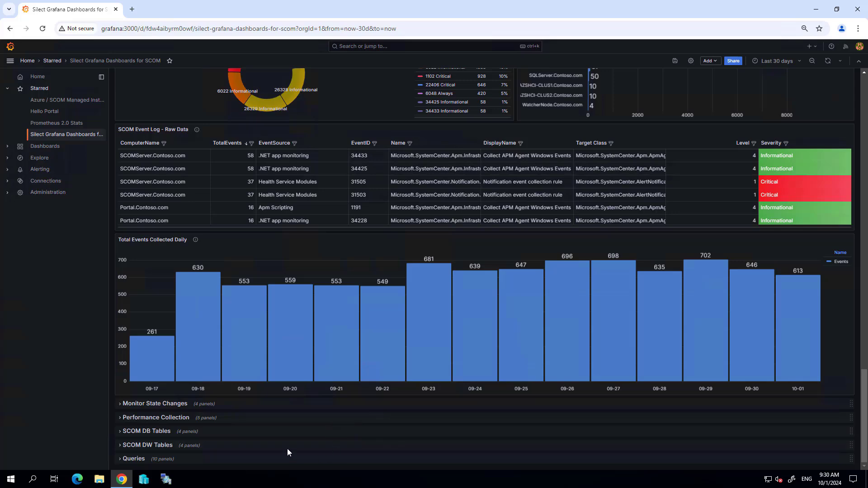
# Expand Monitor State Changes and scroll through its monitor, computer and raw data panels.
pyautogui.click(120, 406)
pyautogui.scroll(-5, 491, 407)
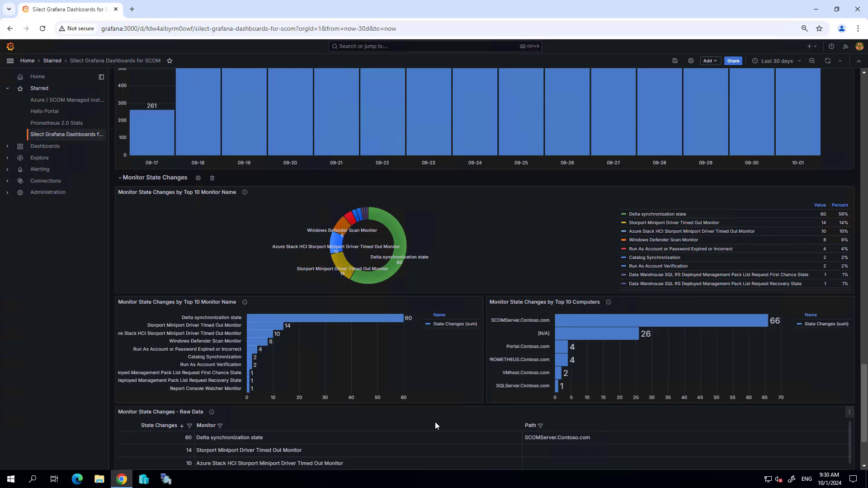
pyautogui.scroll(-3, 449, 430)
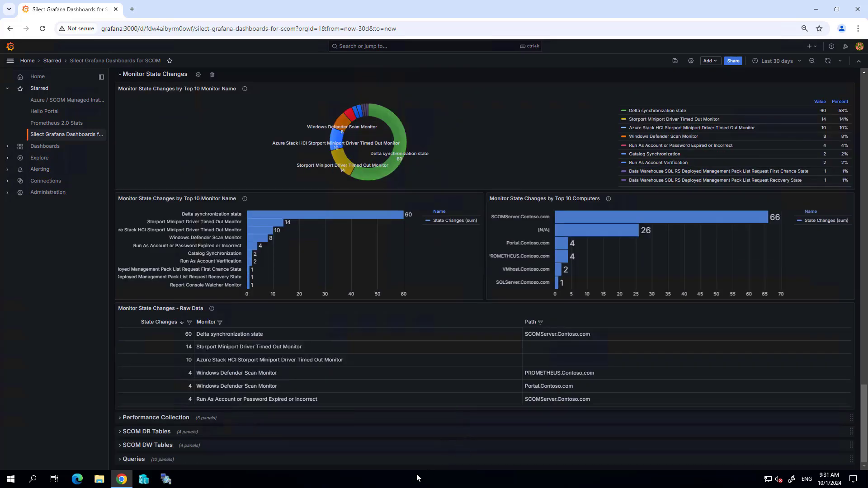
# Expand Performance Collection and review its top-10 samples charts by object, counter and rule.
pyautogui.click(121, 418)
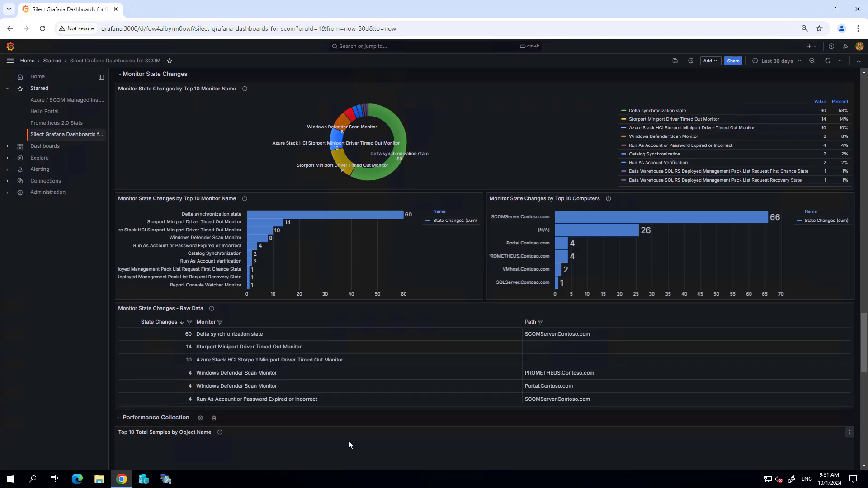
pyautogui.scroll(-2, 478, 419)
pyautogui.scroll(-3, 534, 400)
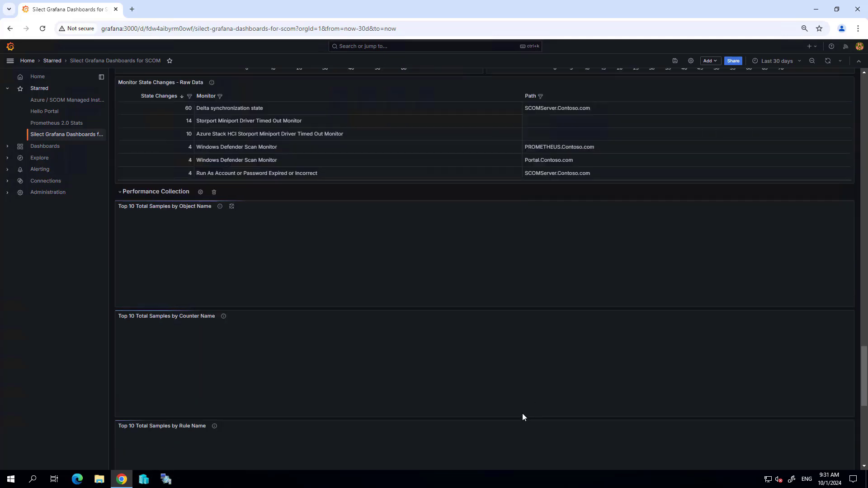
pyautogui.scroll(-1, 522, 408)
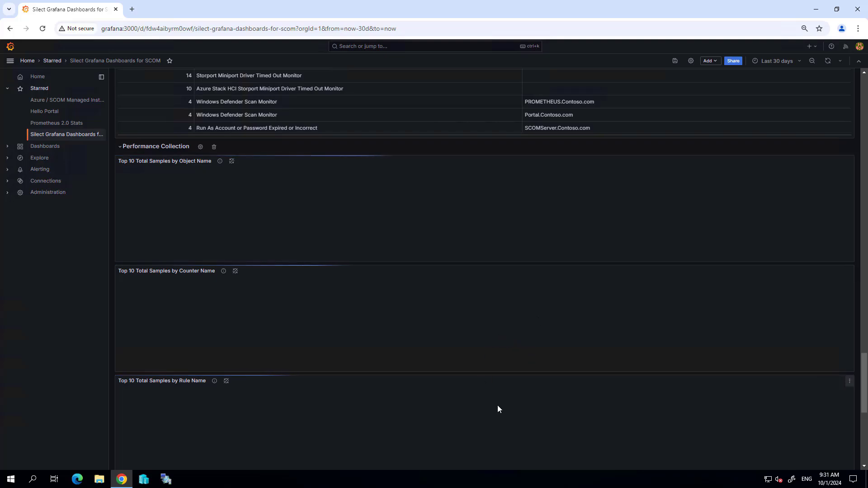
pyautogui.scroll(-3, 478, 394)
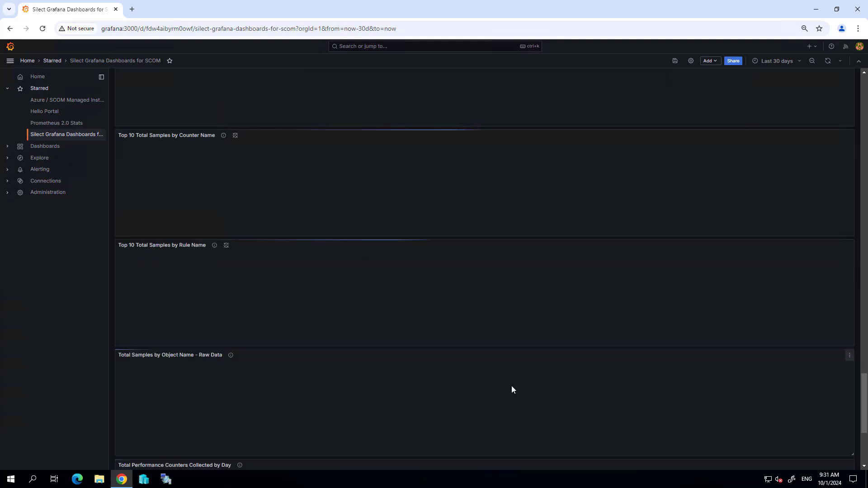
pyautogui.scroll(1, 527, 377)
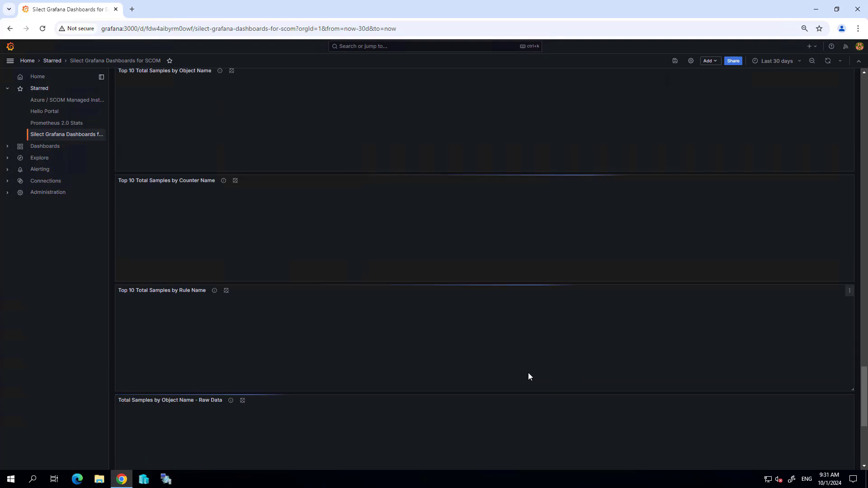
pyautogui.scroll(1, 529, 375)
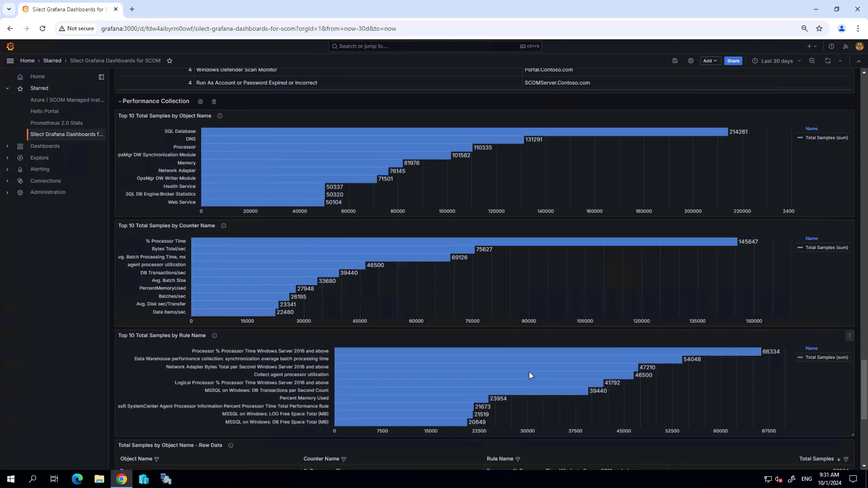
pyautogui.scroll(-5, 517, 371)
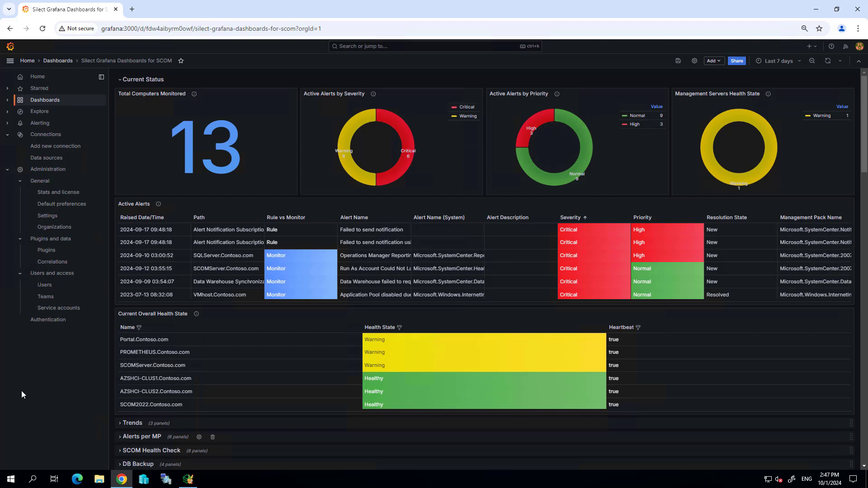
# Add a new visualization panel sourcing its data from the Query - All Alerts panel.
pyautogui.click(716, 61)
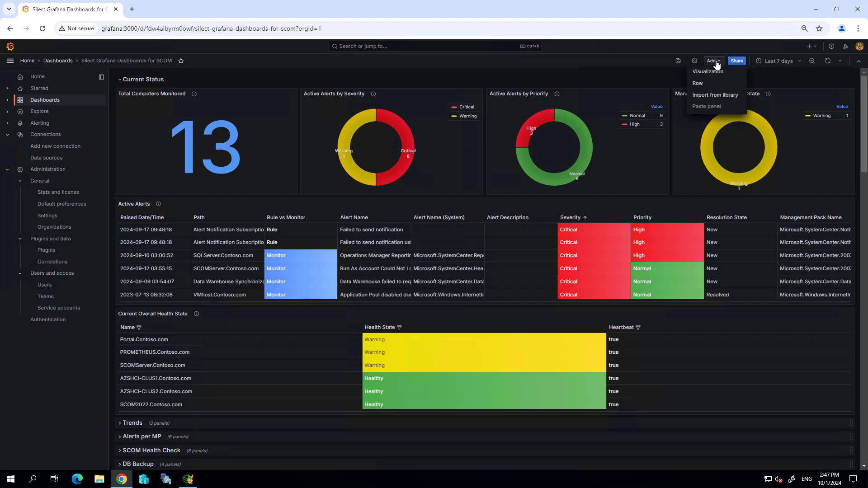
pyautogui.click(717, 72)
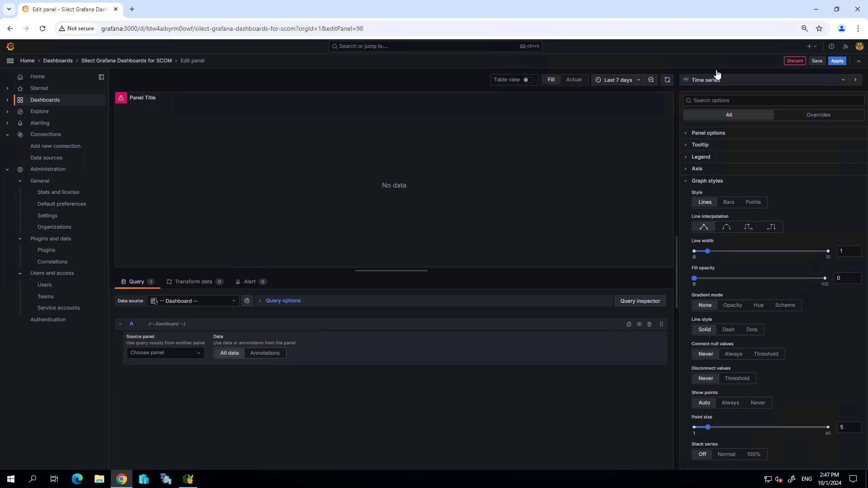
pyautogui.click(200, 353)
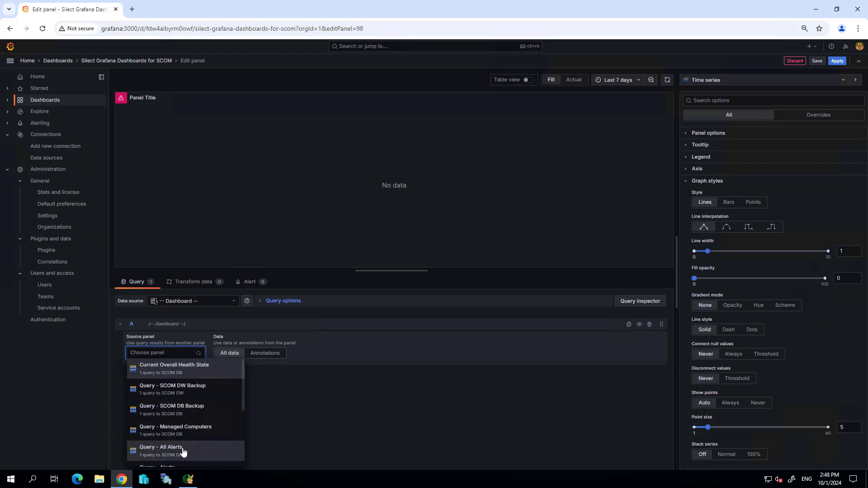
pyautogui.scroll(-3, 184, 449)
pyautogui.scroll(2, 204, 425)
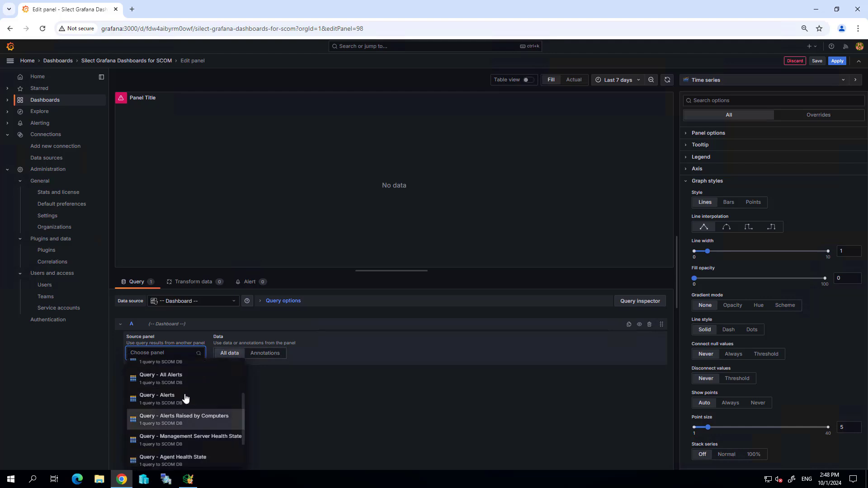
pyautogui.click(180, 384)
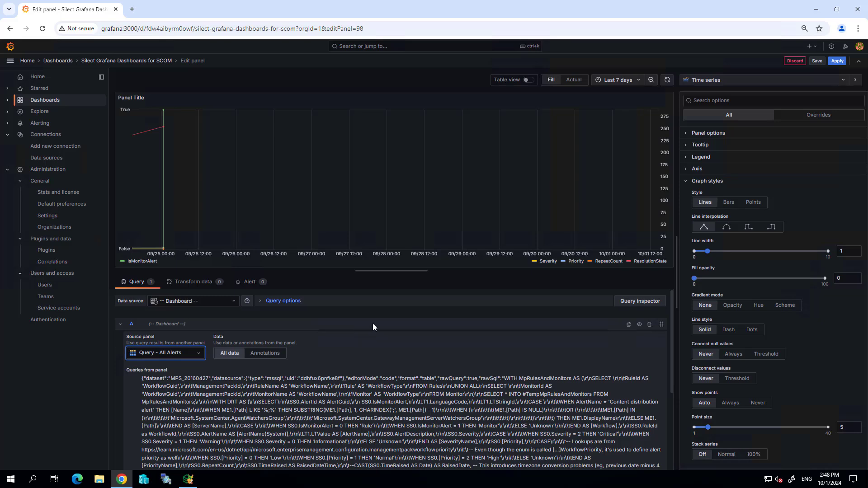
# Switch the panel to Table and add a Group by transformation on ServerName.
pyautogui.click(710, 84)
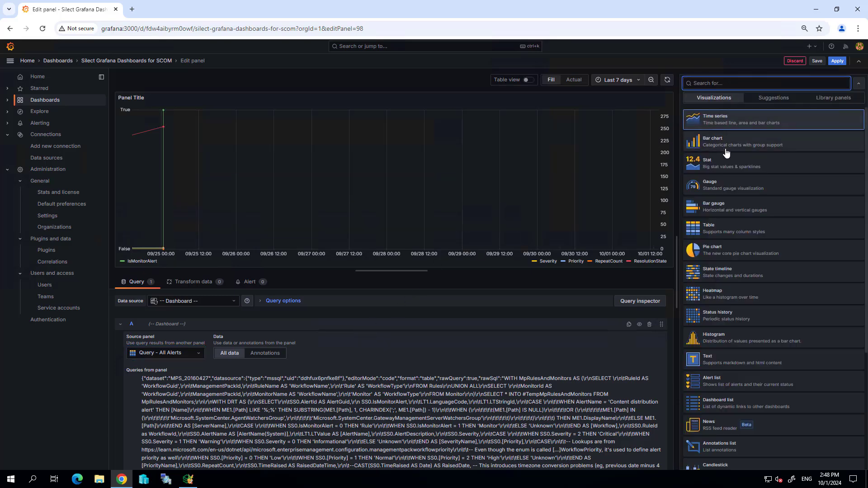
pyautogui.click(724, 232)
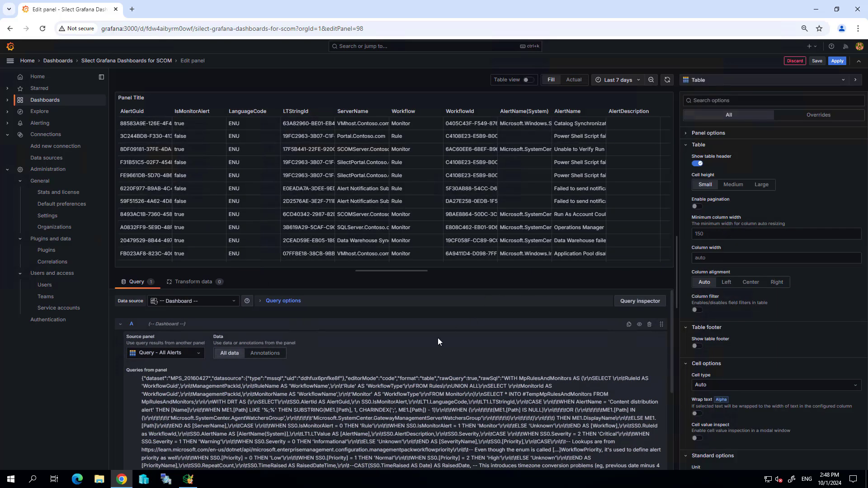
pyautogui.click(191, 283)
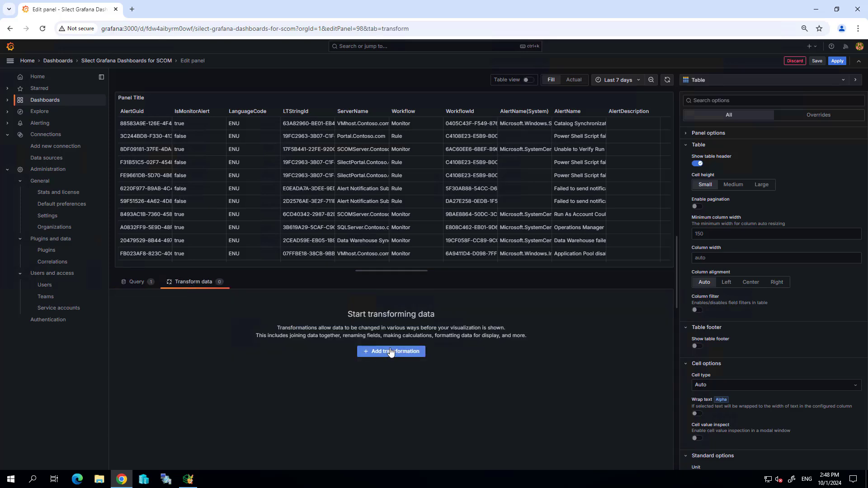
pyautogui.click(391, 352)
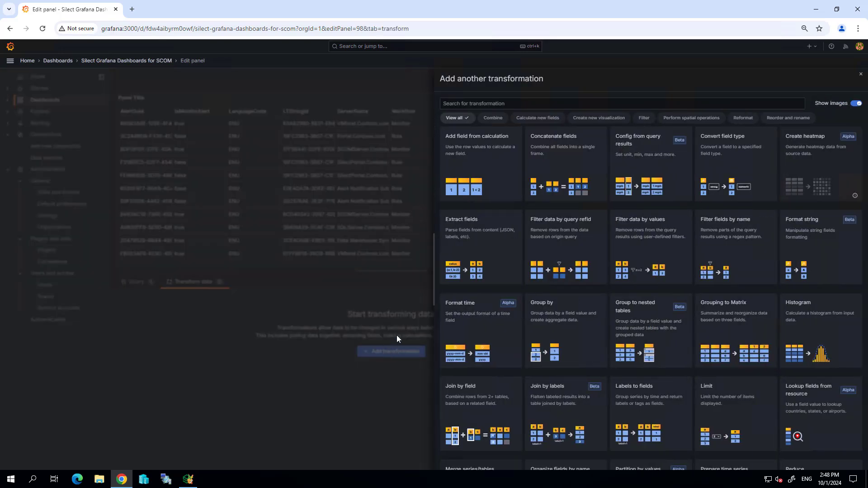
pyautogui.click(560, 339)
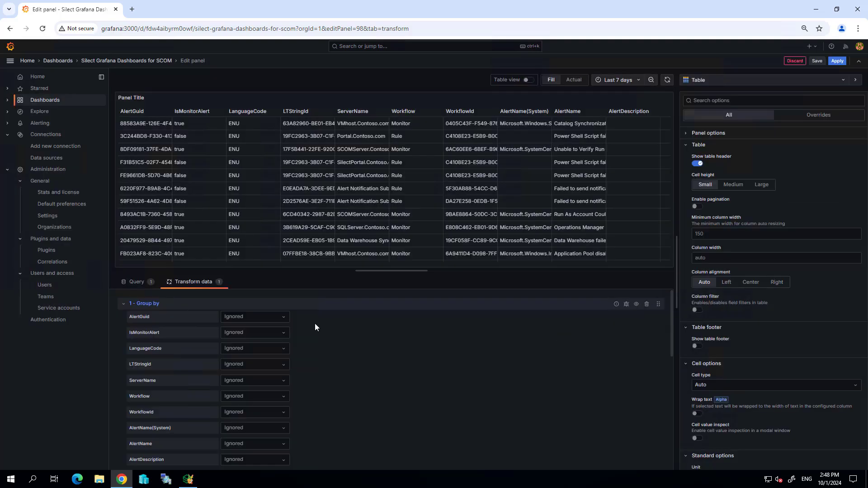
pyautogui.click(284, 381)
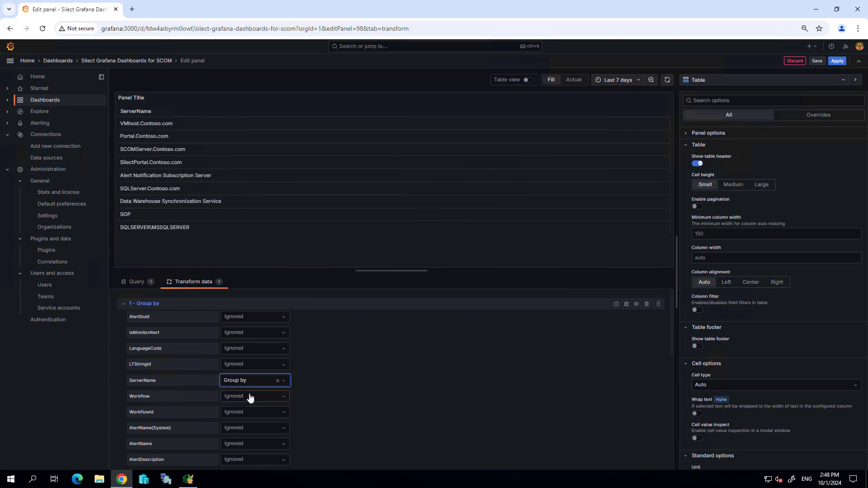
pyautogui.click(250, 394)
# Calculate a Count of AlertGuid per server in the Group by transformation.
pyautogui.click(283, 318)
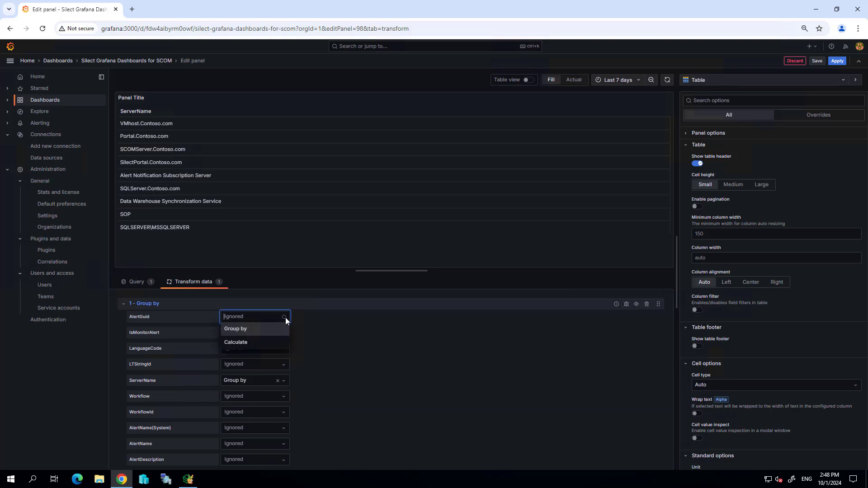
pyautogui.click(266, 344)
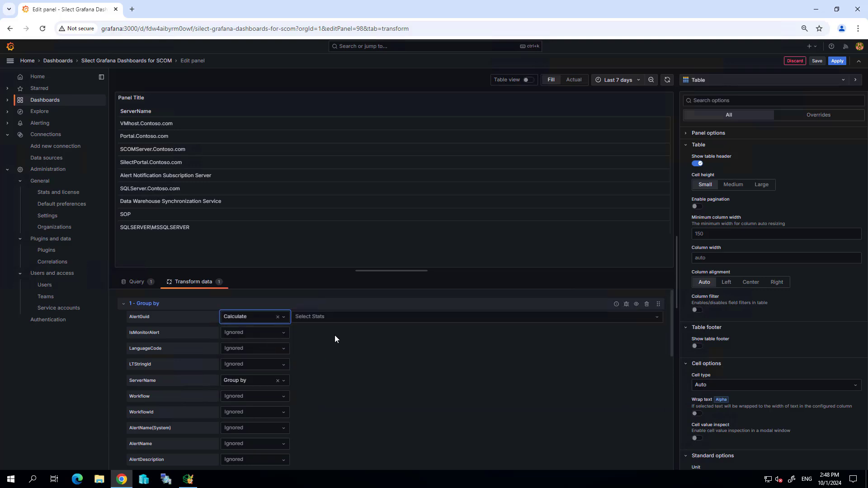
pyautogui.click(400, 321)
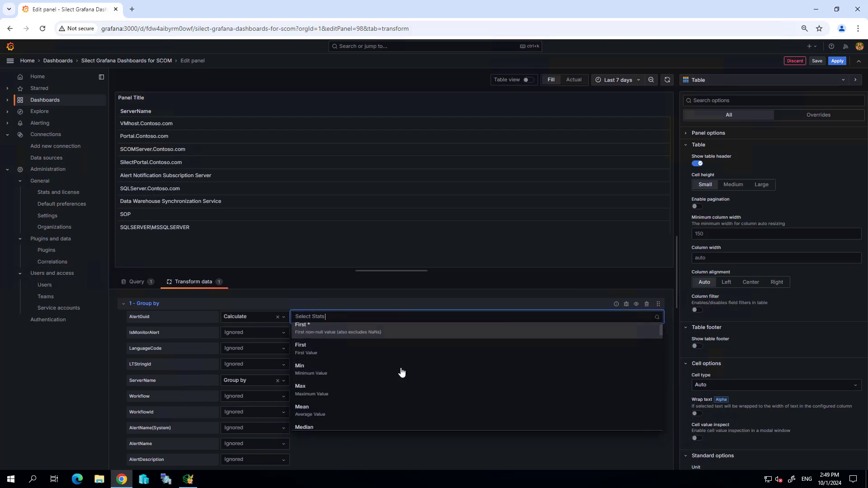
pyautogui.scroll(-2, 400, 371)
pyautogui.scroll(-1, 402, 372)
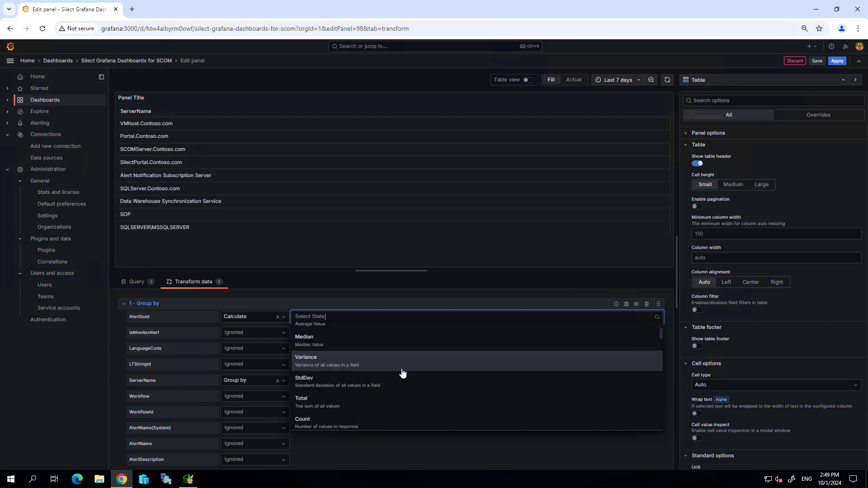
pyautogui.click(341, 418)
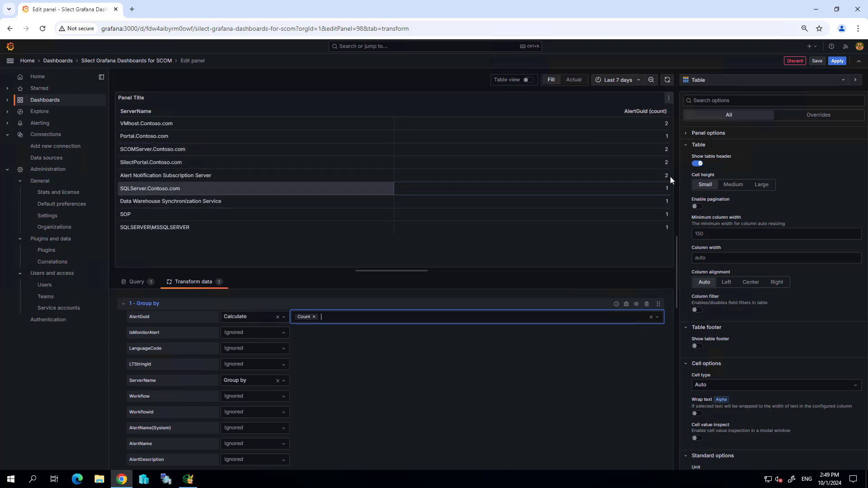
pyautogui.click(721, 86)
# Switch the alert-count visualization to Bar chart with Horizontal orientation, listing servers down the side.
pyautogui.click(733, 143)
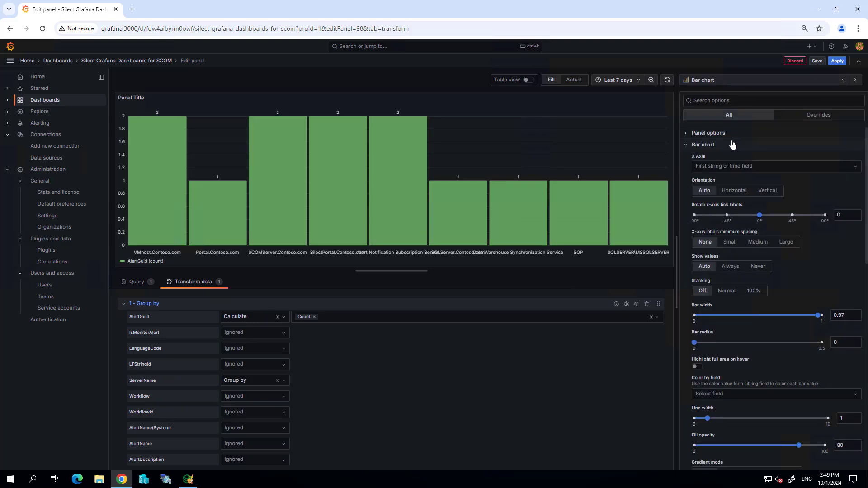
pyautogui.click(768, 191)
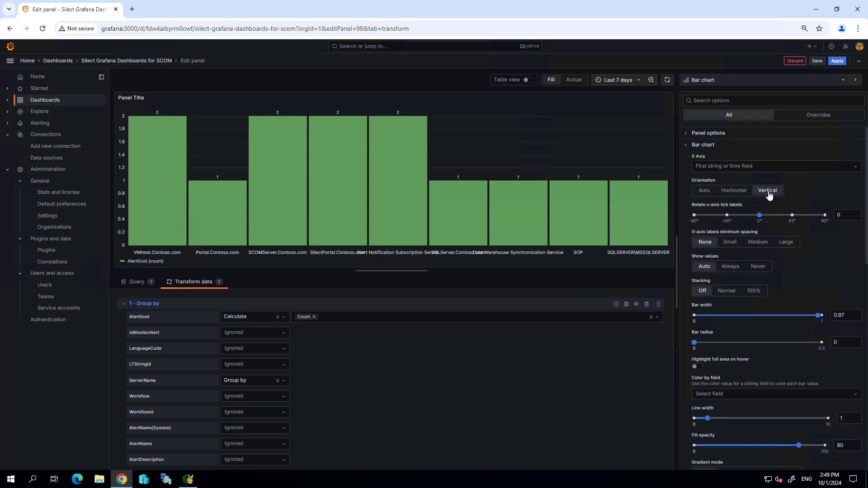
pyautogui.click(740, 193)
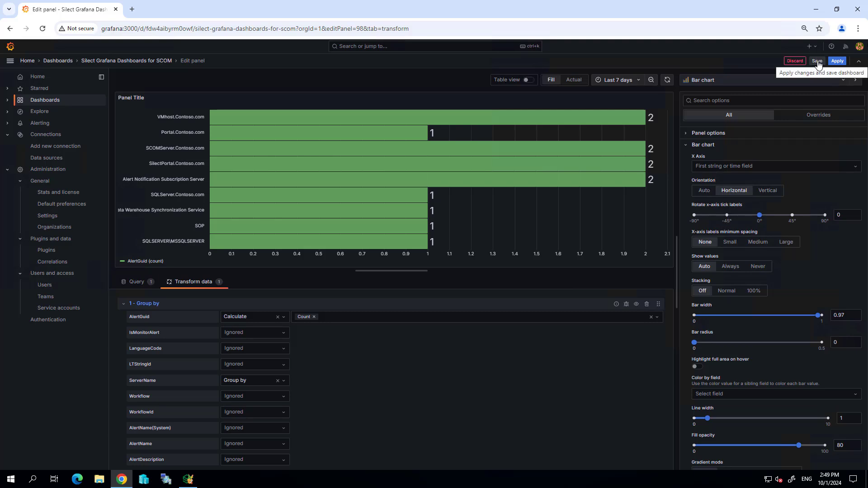
# Apply the bar chart panel and resize it larger on the SCOM dashboard.
pyautogui.click(837, 62)
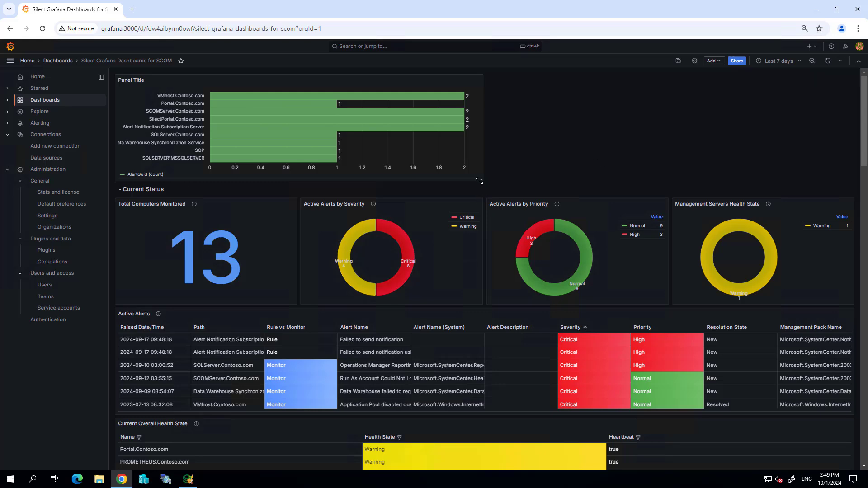
pyautogui.moveTo(483, 182); pyautogui.dragTo(539, 295)
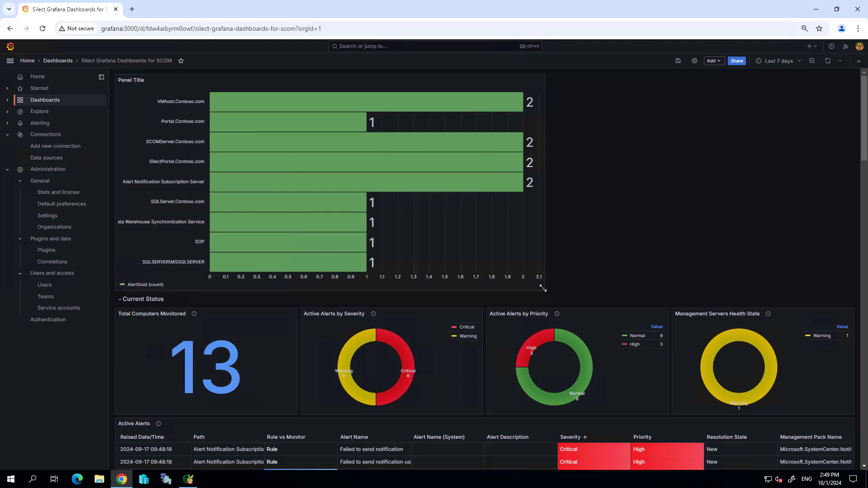